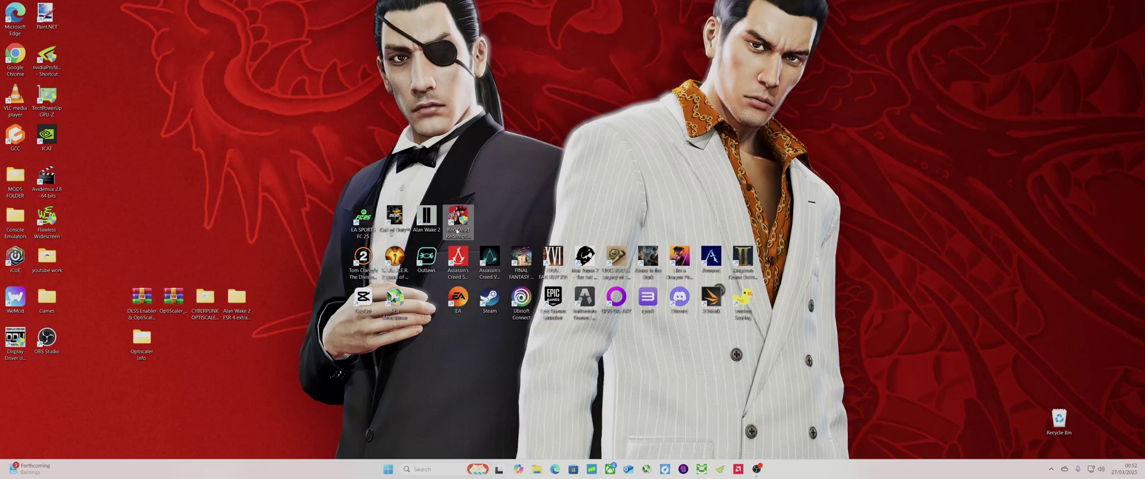
double_click(457, 231)
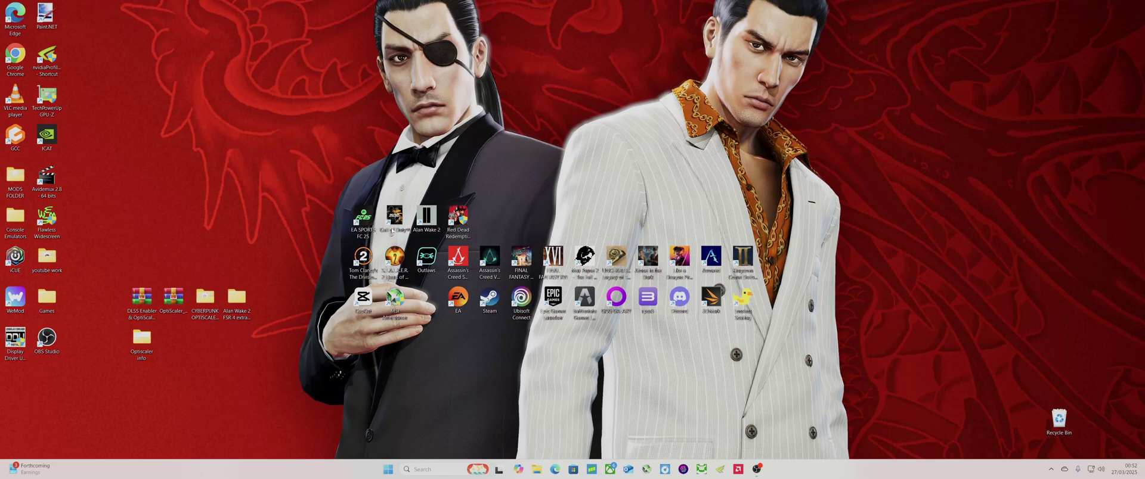
click(485, 211)
key(y)
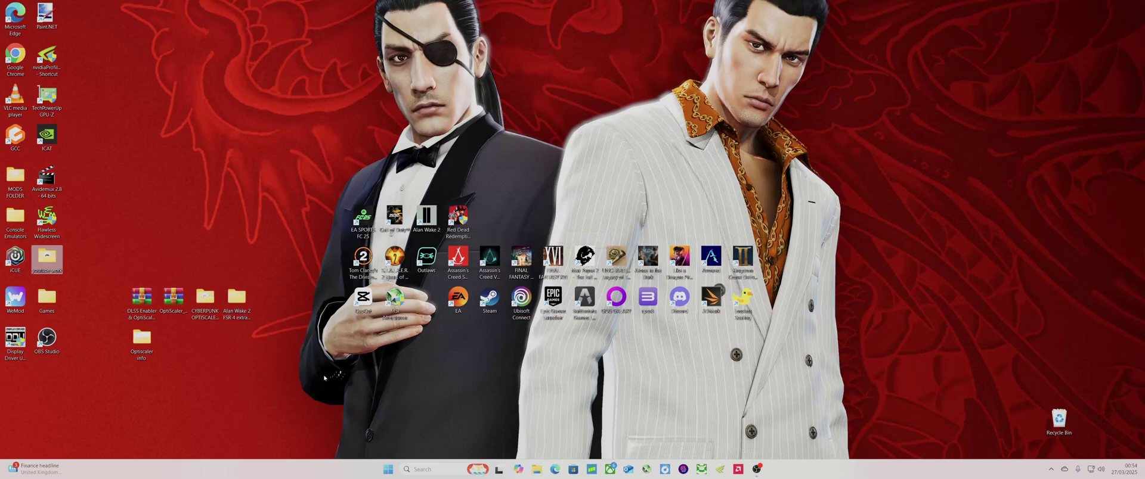
- Open the Red Dead Redemption 2 folder under Non Steam Games on the NVMe SN850X Game Drive (B:), plus the desktop's OptiScaler archive
click(539, 469)
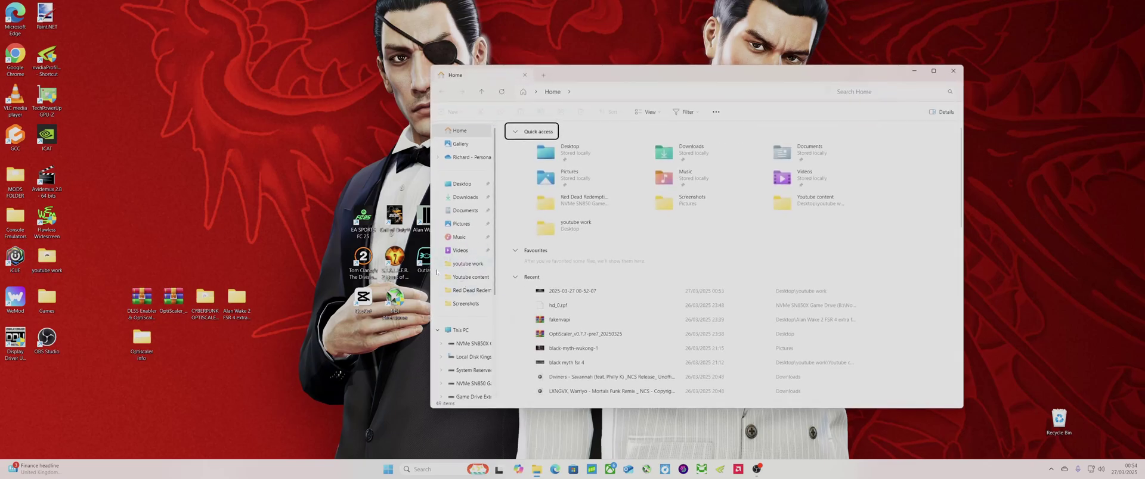
click(471, 331)
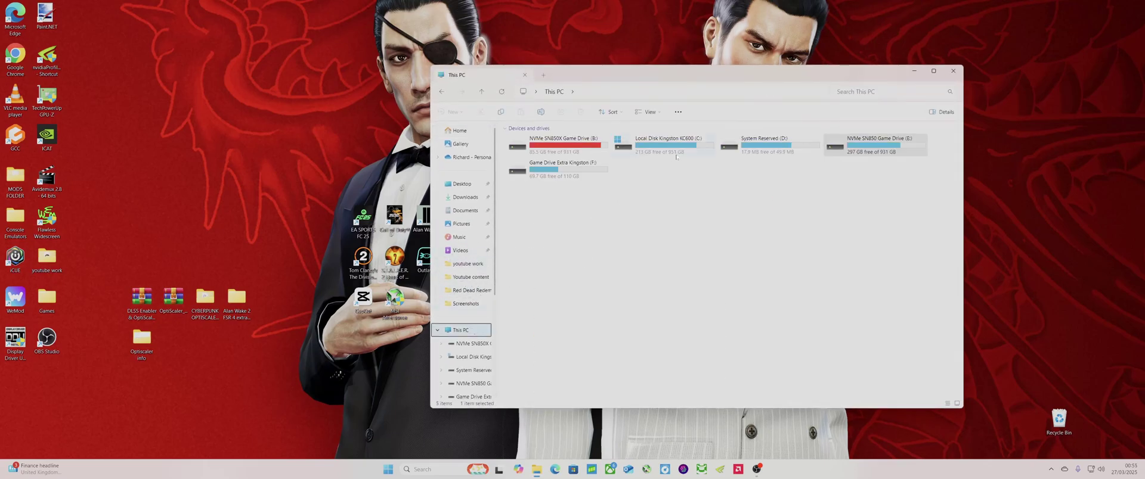
double_click(593, 149)
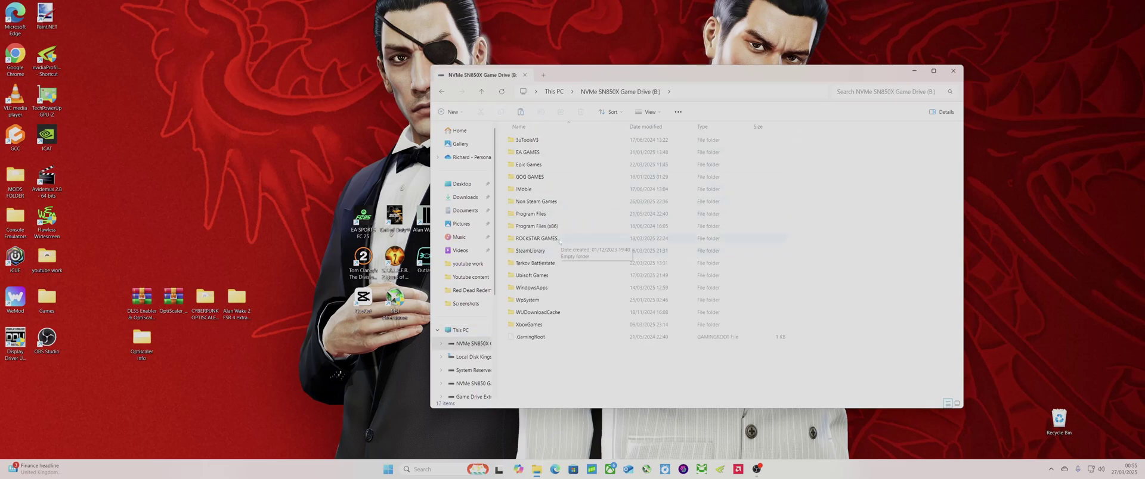
double_click(543, 202)
double_click(537, 139)
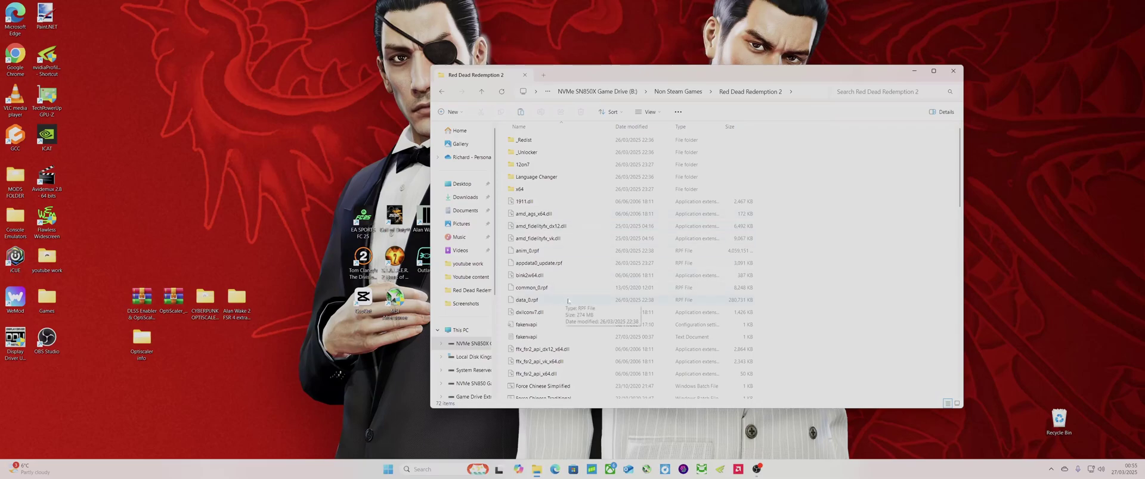
double_click(174, 297)
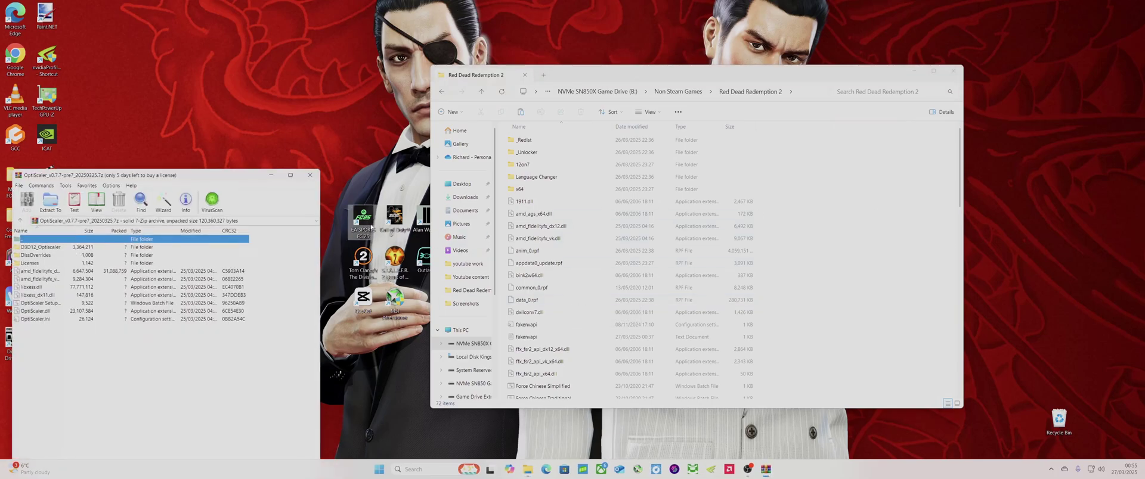
- Try to run the OptiScaler Setup batch file already in the game folder, and close its console
scroll(710, 215, down, 4)
scroll(710, 215, down, 13)
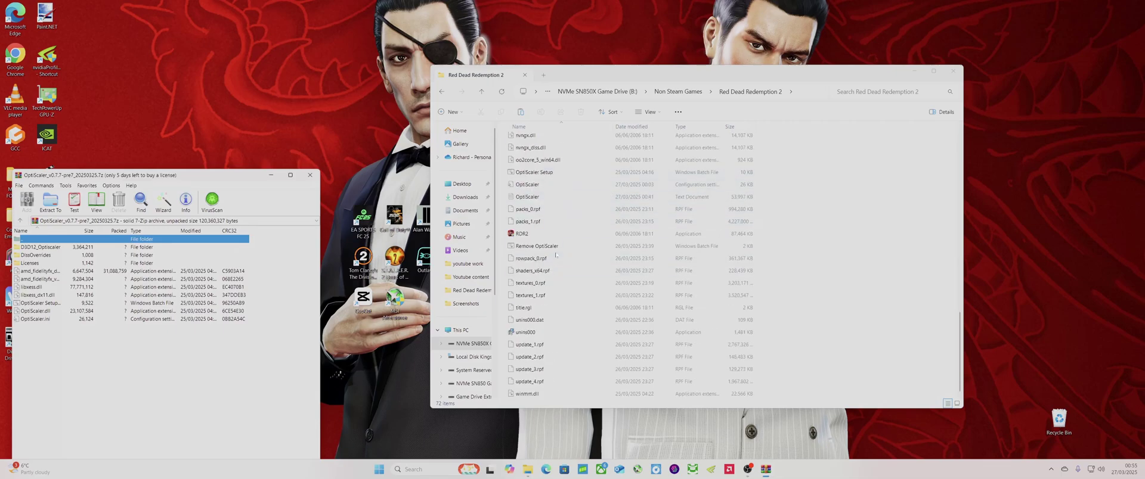
double_click(545, 173)
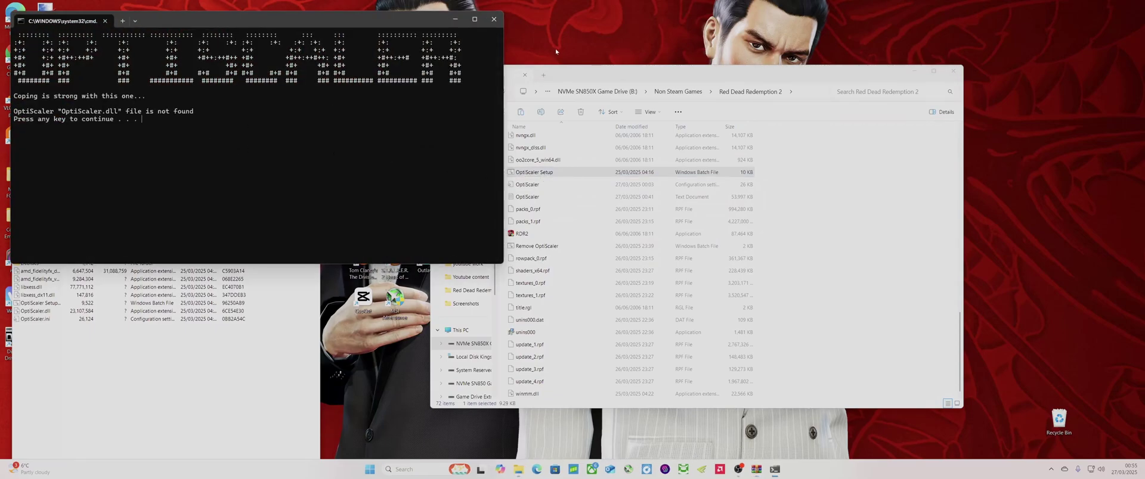
click(492, 24)
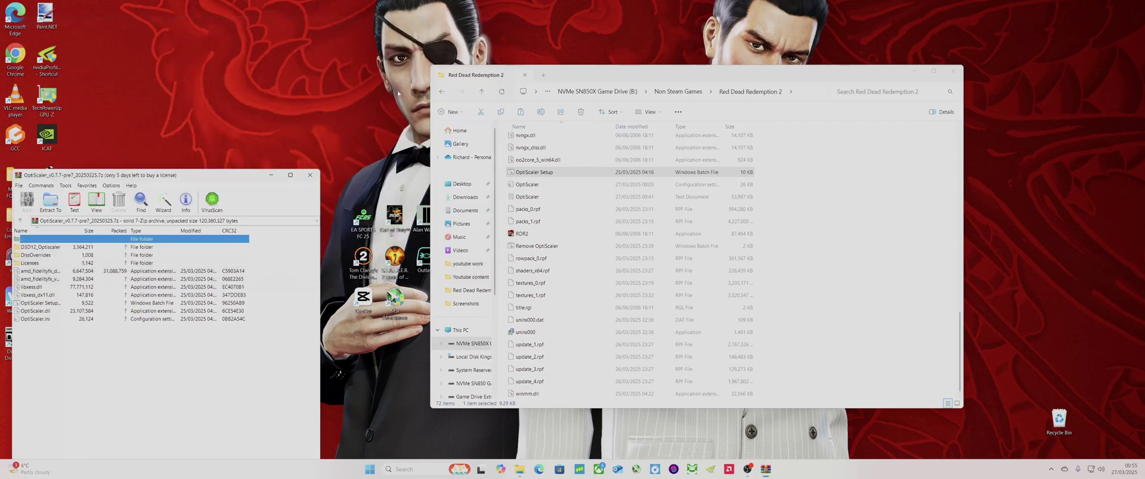
click(549, 173)
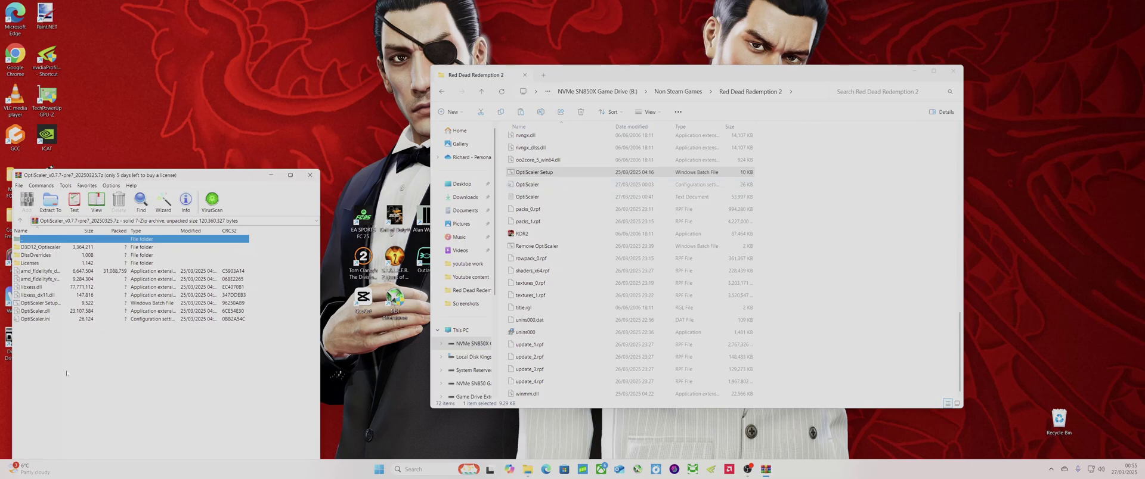
- Copy the loose files, without the folders, from the OptiScaler archive into the Red Dead Redemption 2 folder, replacing existing ones
drag(66, 373, 59, 272)
right_click(59, 272)
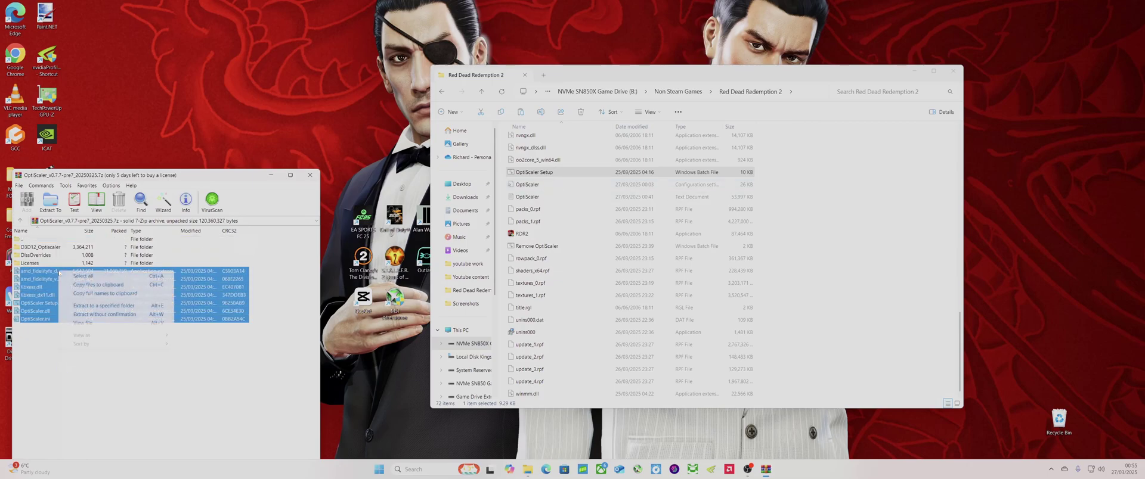
click(86, 285)
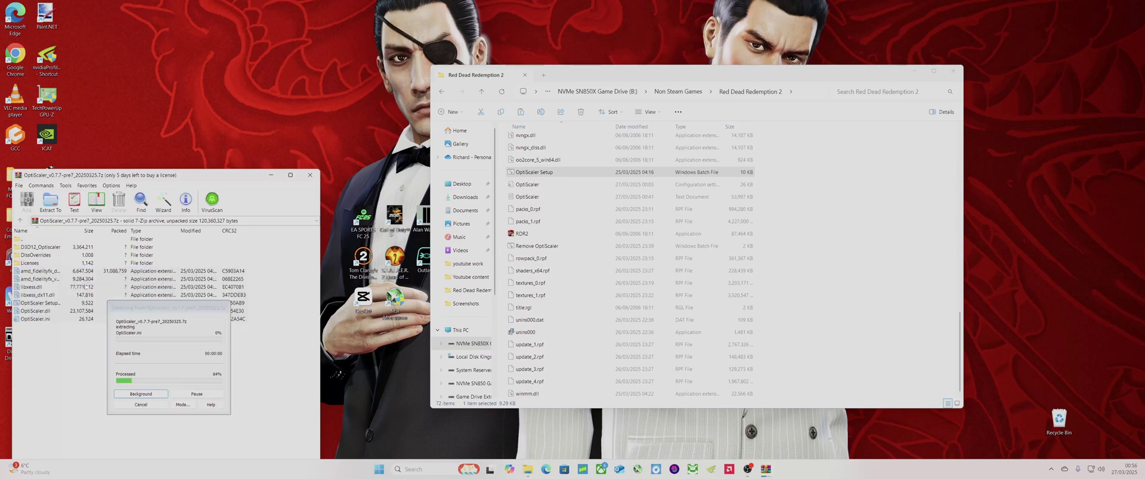
click(811, 269)
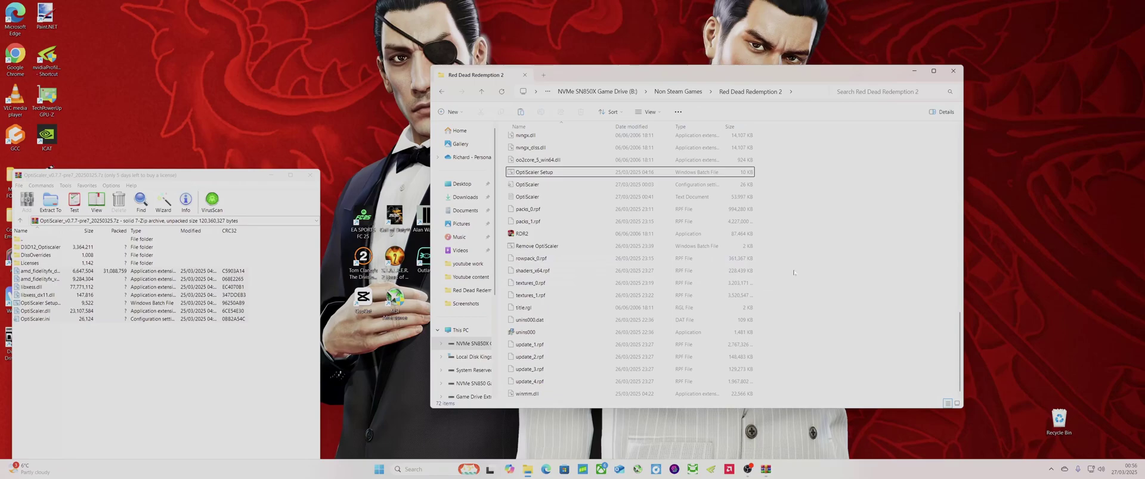
right_click(793, 273)
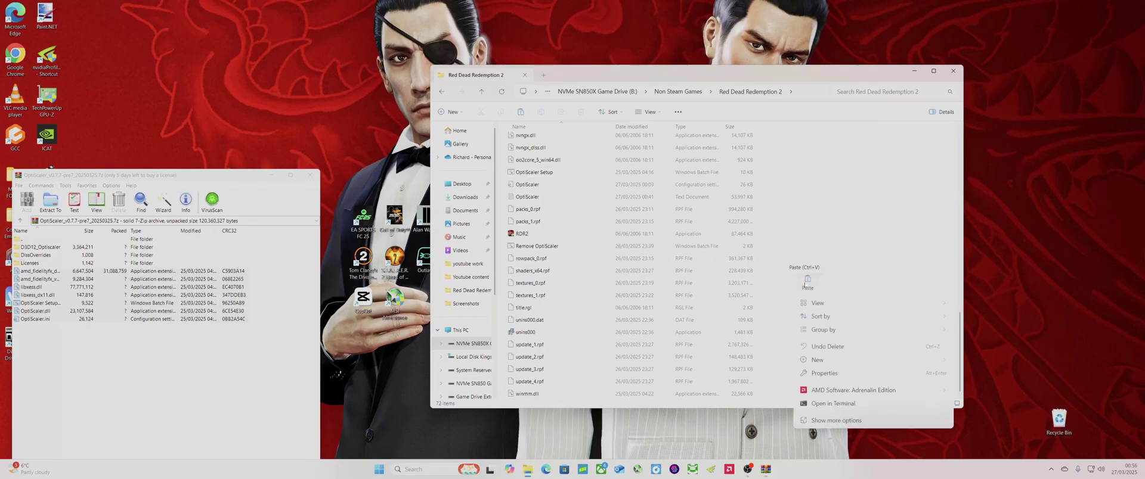
click(807, 281)
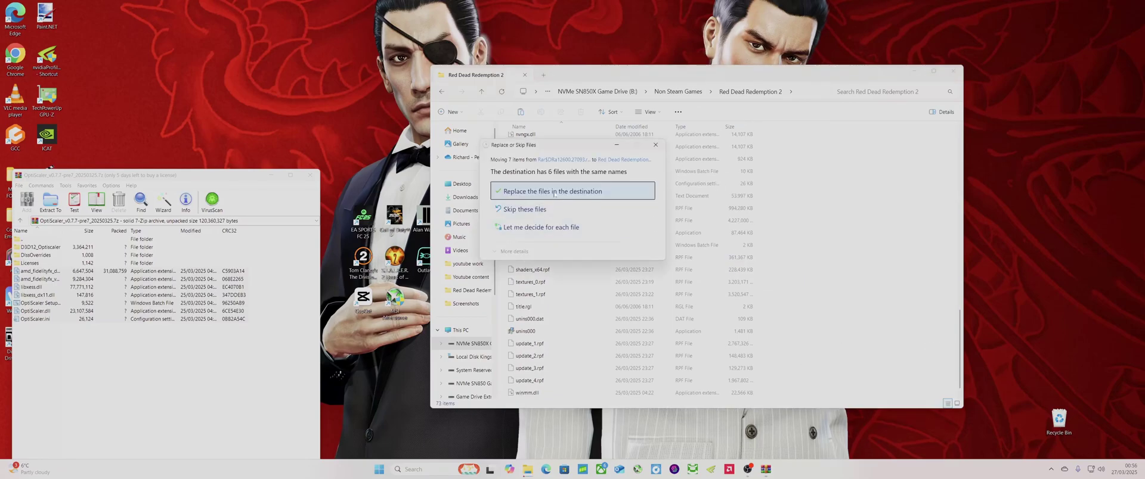
click(555, 191)
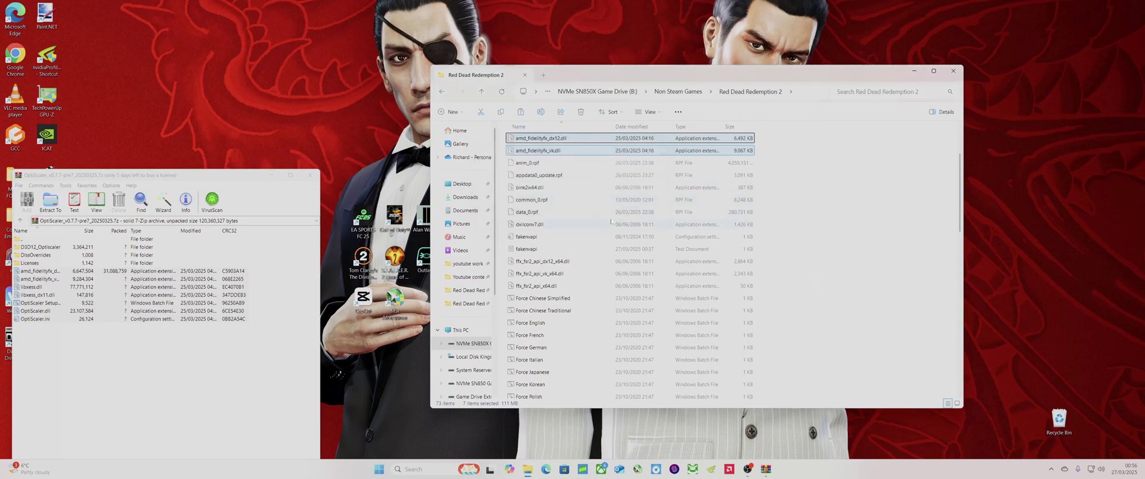
- Run OptiScaler Setup from the game folder, choosing winmm.dll (option 2) as the filename and overwriting the existing file
scroll(611, 222, down, 9)
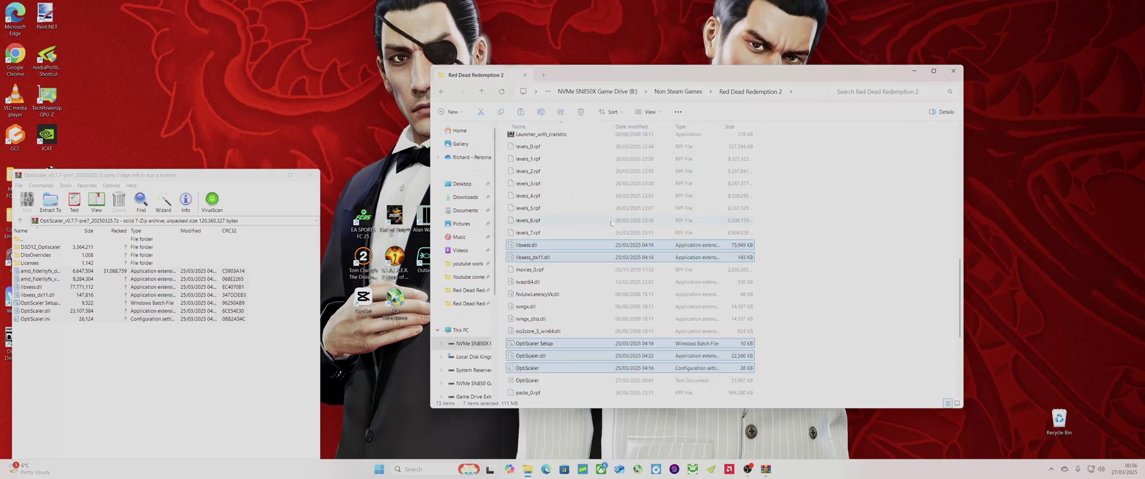
scroll(611, 223, down, 1)
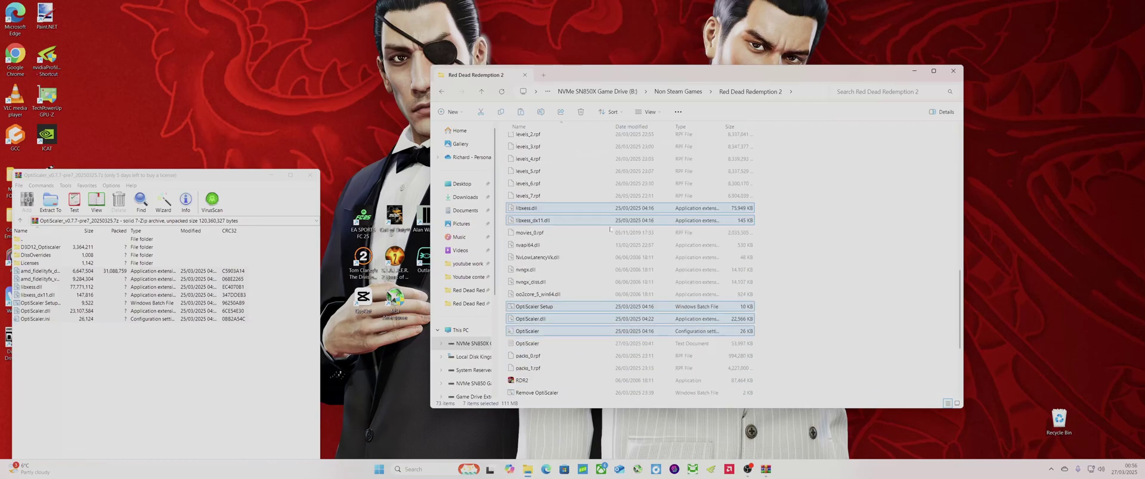
double_click(549, 308)
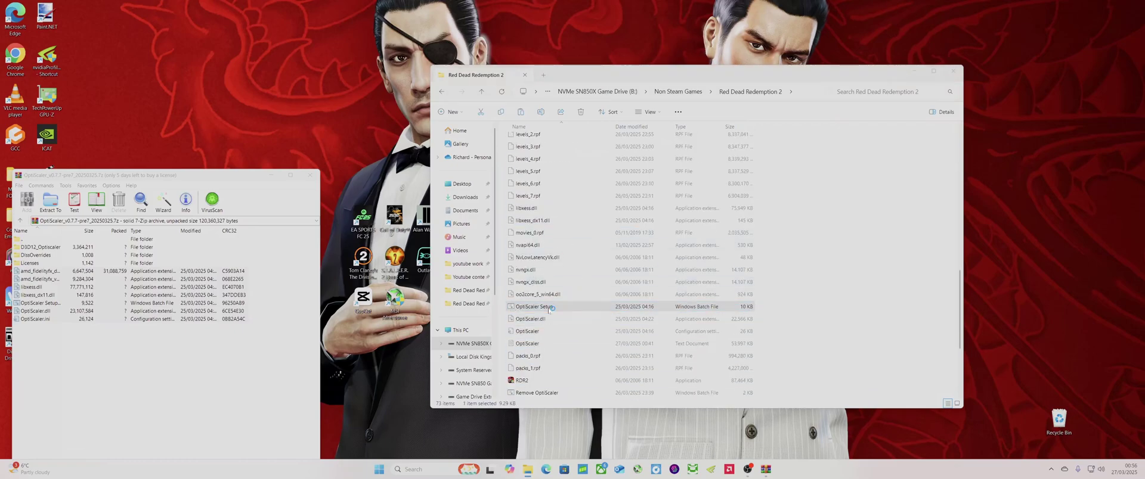
click(494, 174)
click(602, 308)
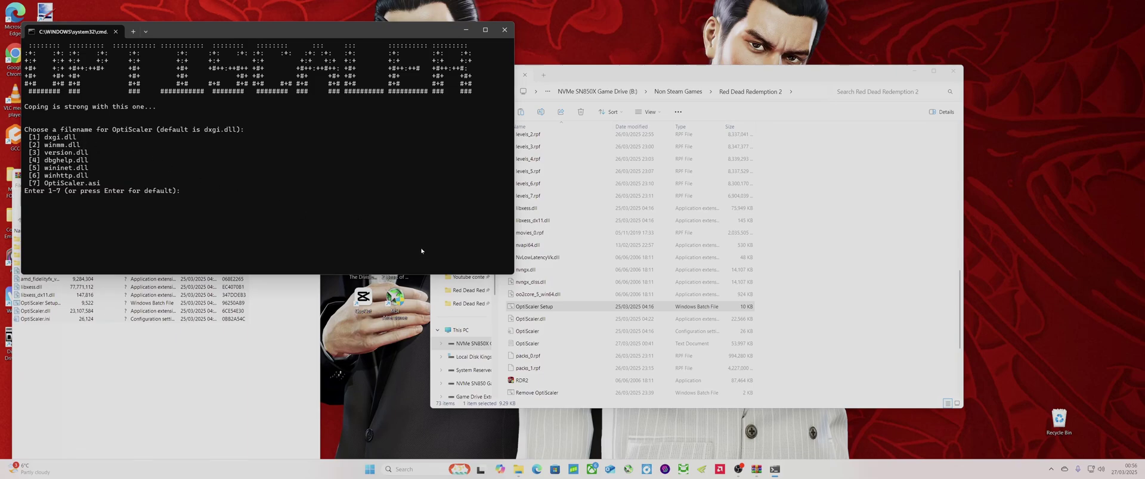
text(2)
key(Return)
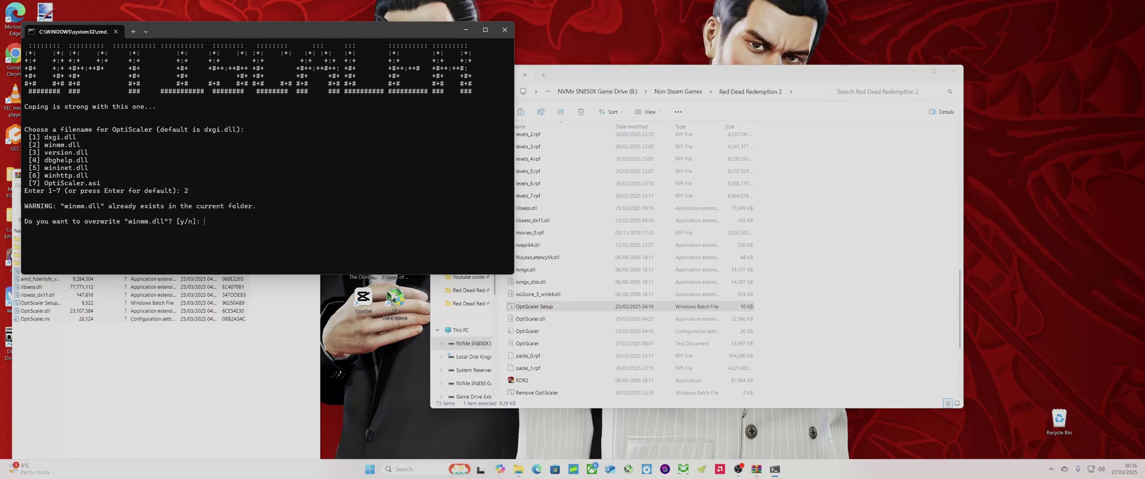
text(y)
key(Return)
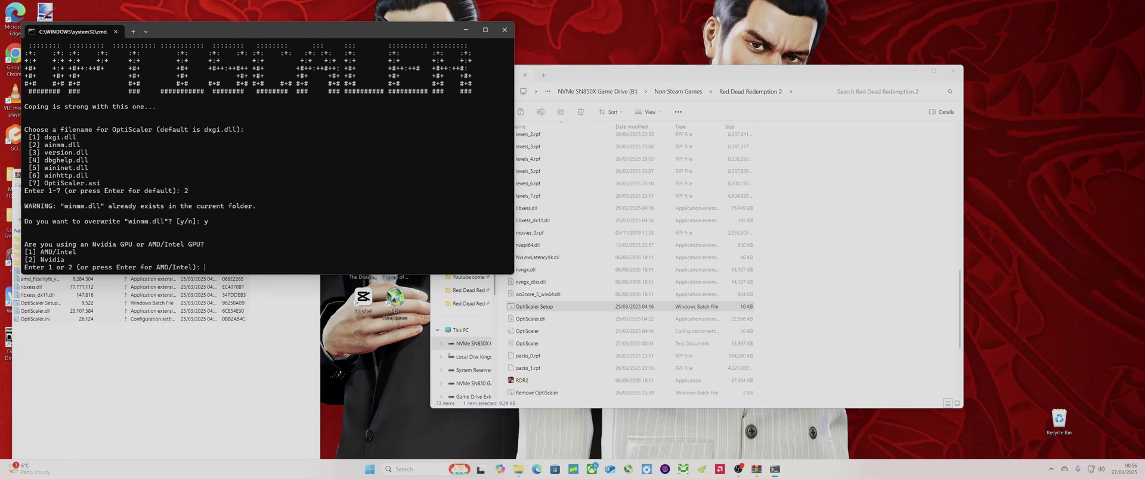
- Choose AMD/Intel as the GPU and Yes for DLSS inputs in the setup, and close its console
key(Return)
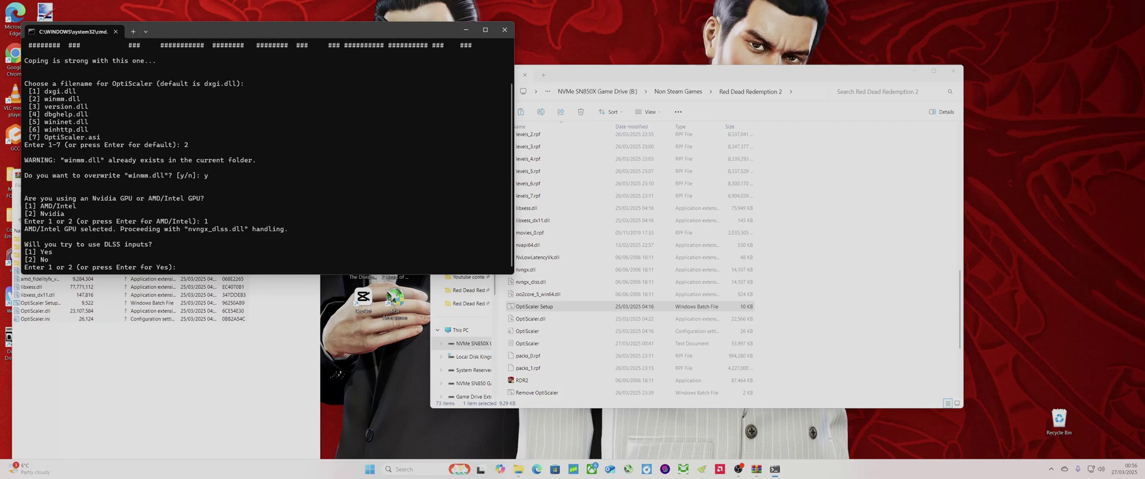
text(1)
key(Return)
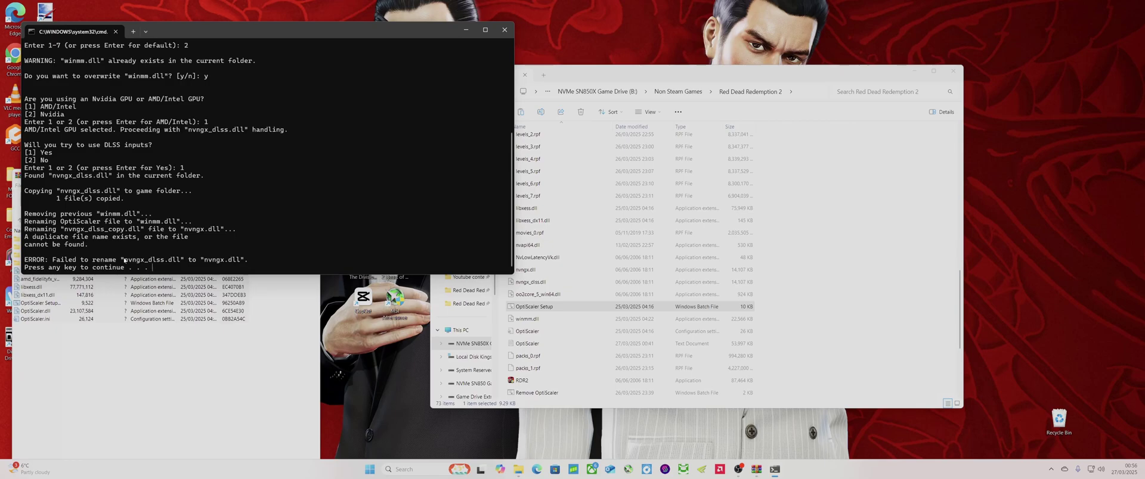
click(504, 30)
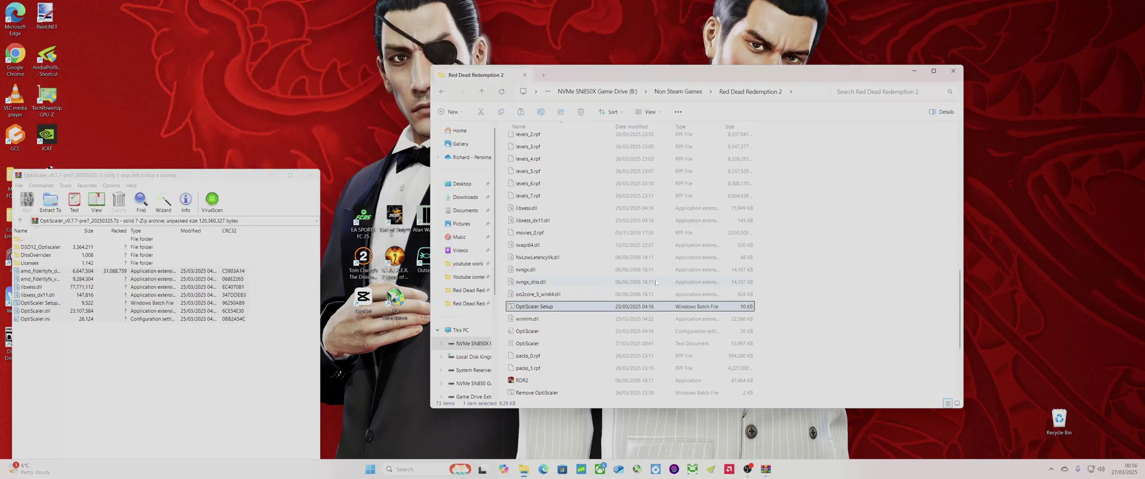
- Check winmm.dll and the other files in the game folder, and close the folder and the OptiScaler archive
click(553, 320)
scroll(553, 320, up, 7)
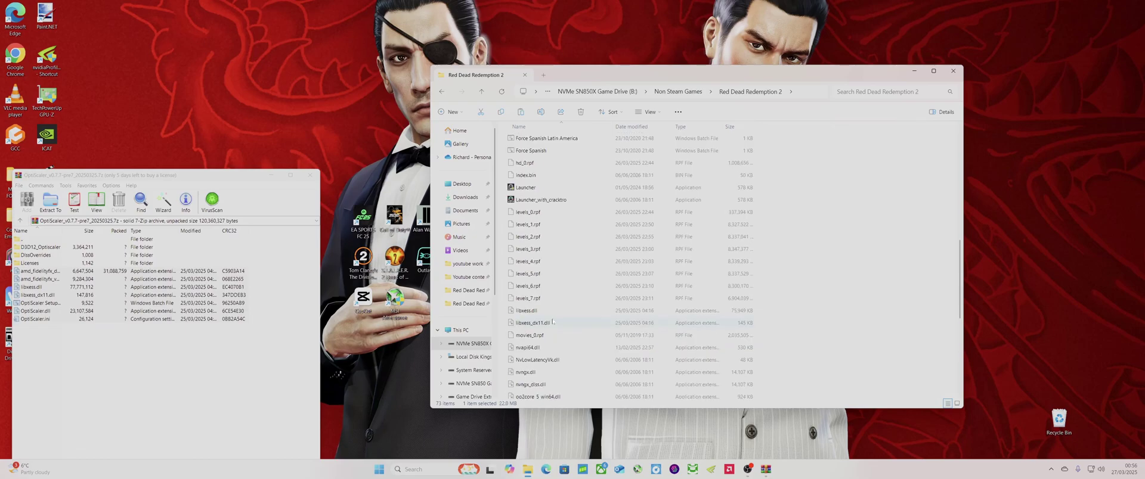
scroll(552, 320, down, 7)
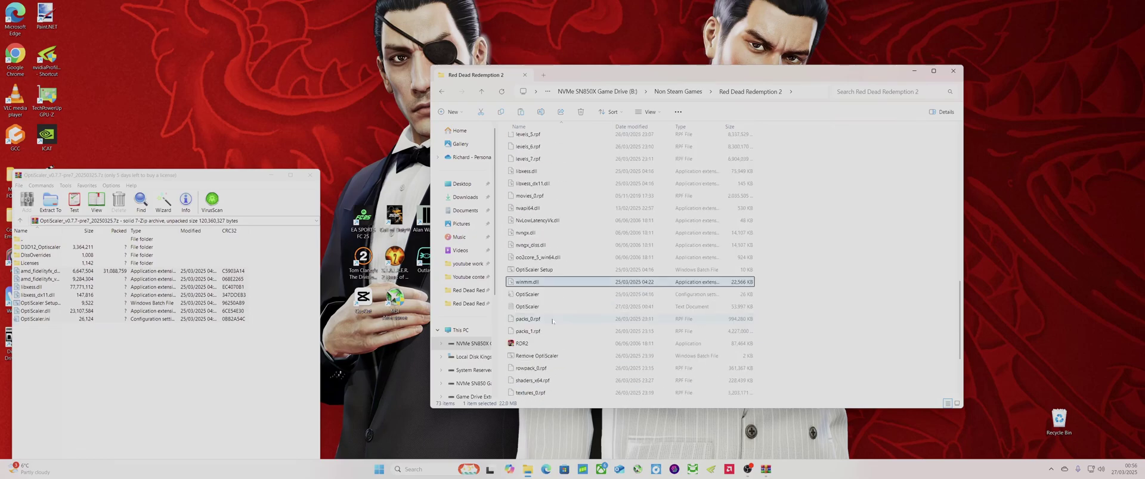
scroll(552, 321, down, 3)
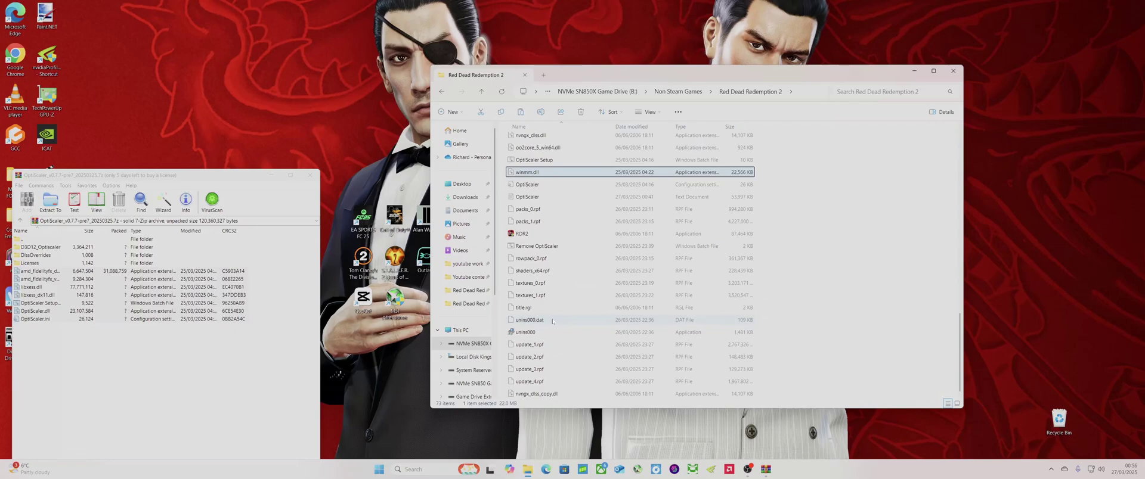
scroll(552, 321, up, 3)
scroll(552, 321, up, 14)
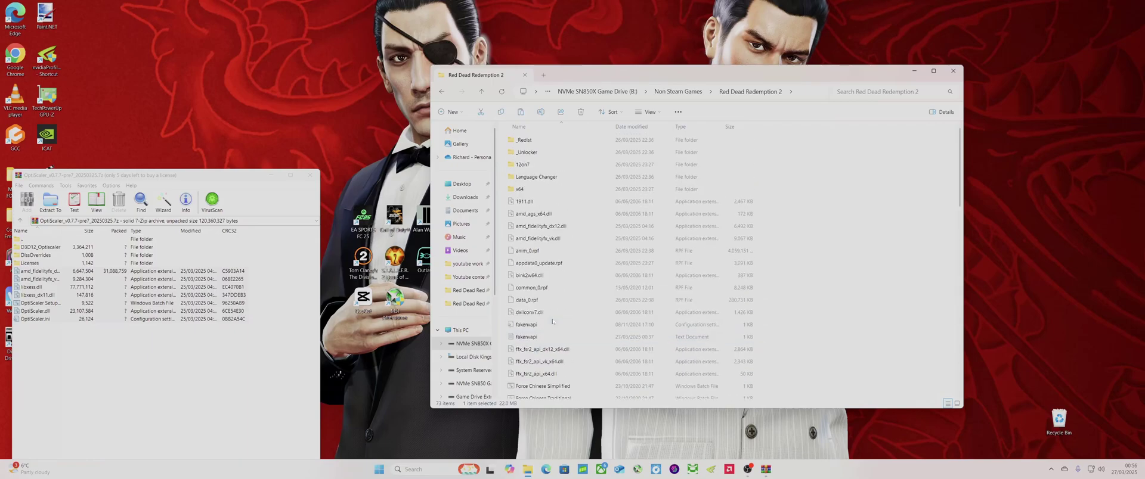
click(950, 72)
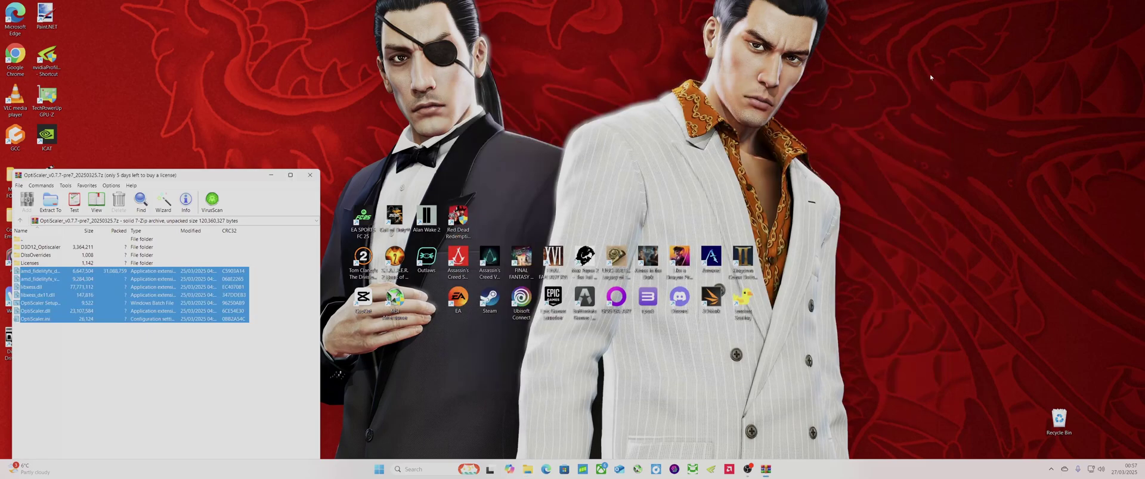
click(309, 174)
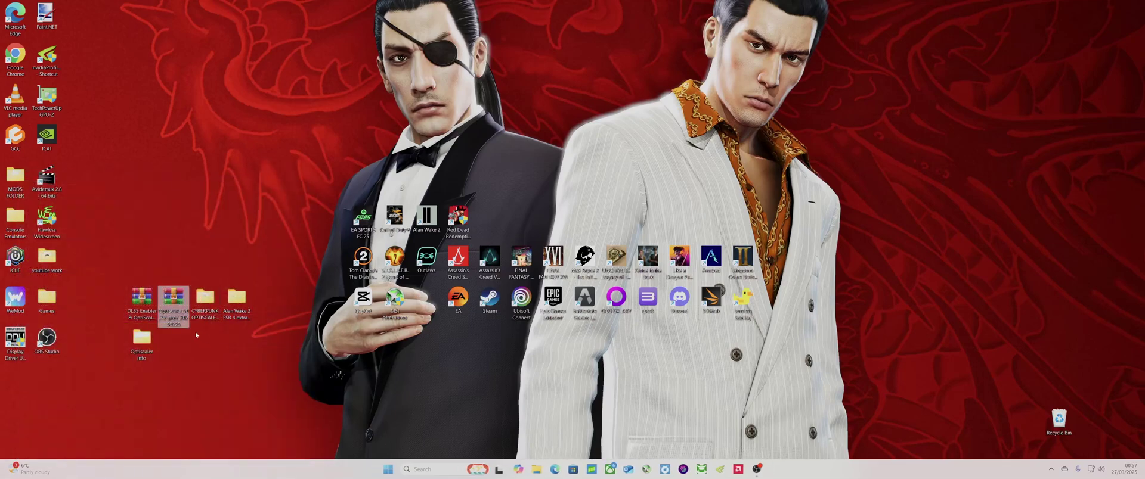
- Open the desktop folder with the Alan Wake 2 FSR 4 extra files and inspect the contents of its fakenvapi archive
double_click(250, 301)
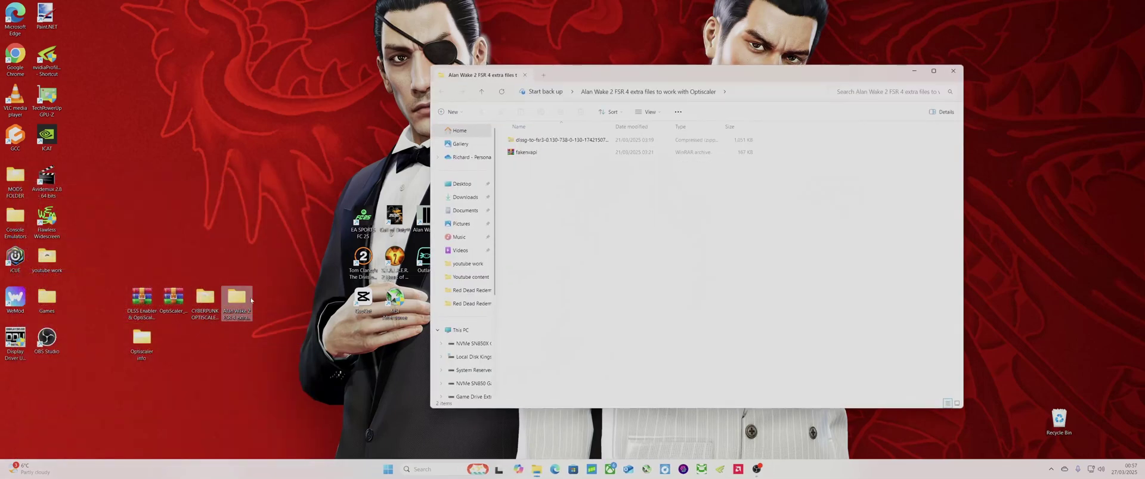
double_click(543, 153)
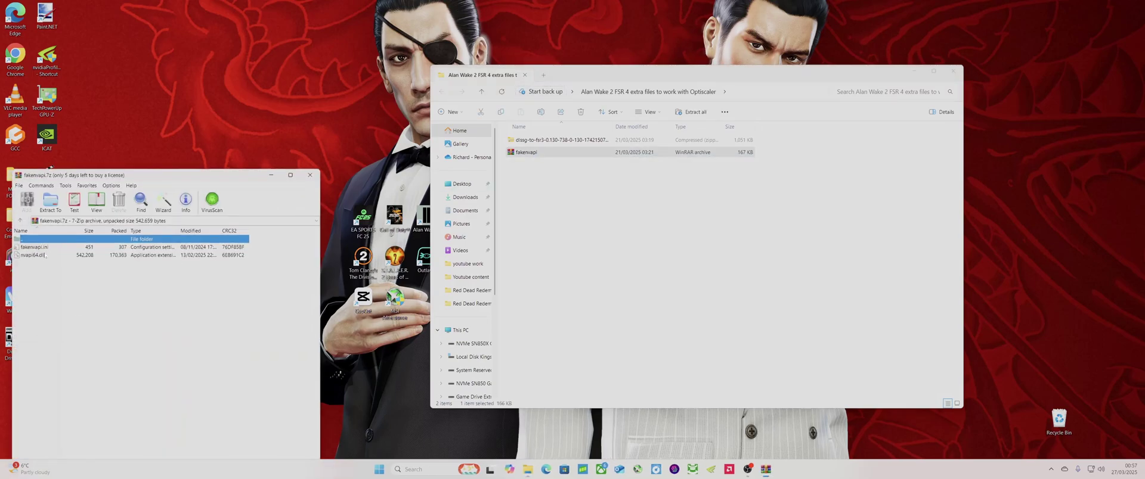
click(310, 174)
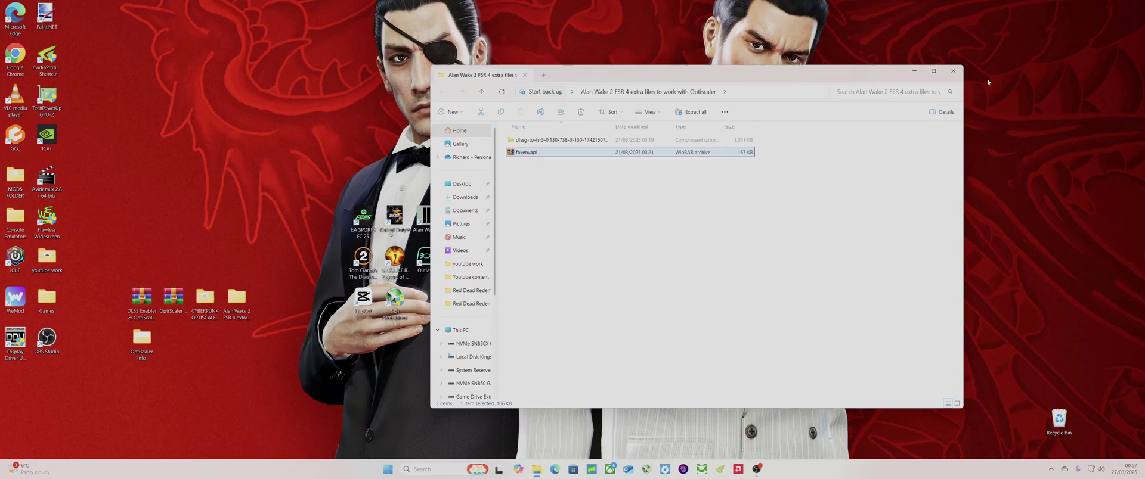
- Launch Red Dead Redemption 2 from the desktop and check the OptiScaler overlay on its main menu, closing it again
click(953, 73)
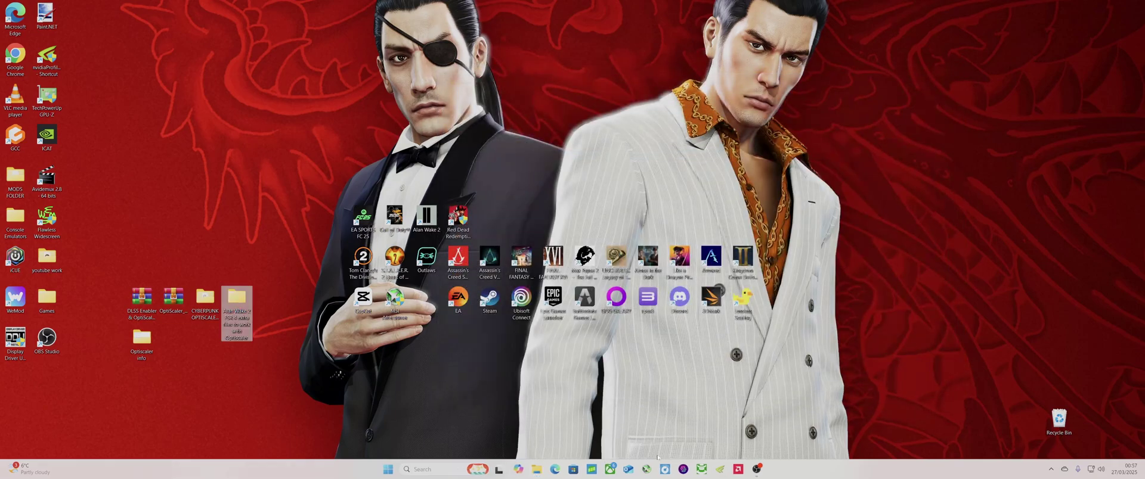
click(555, 399)
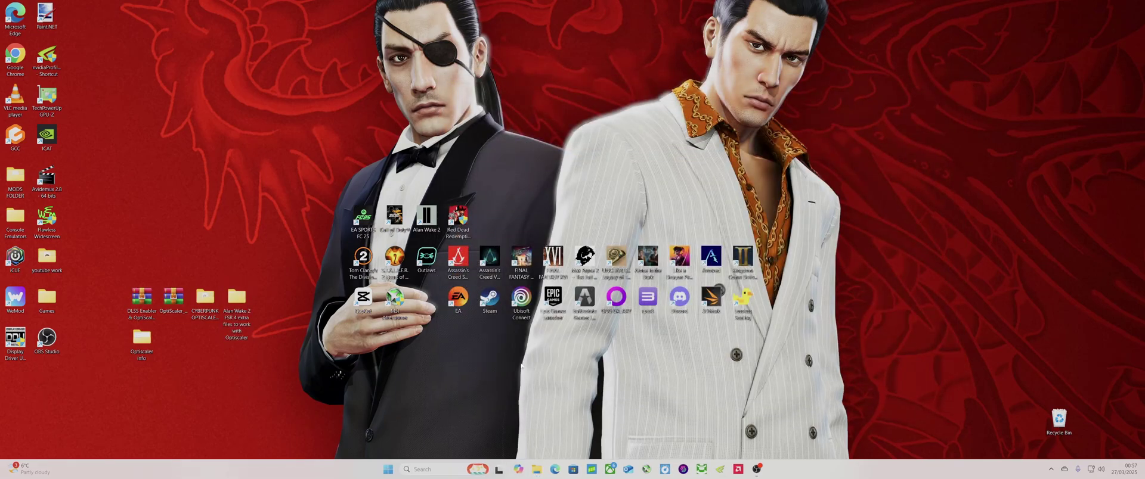
double_click(458, 228)
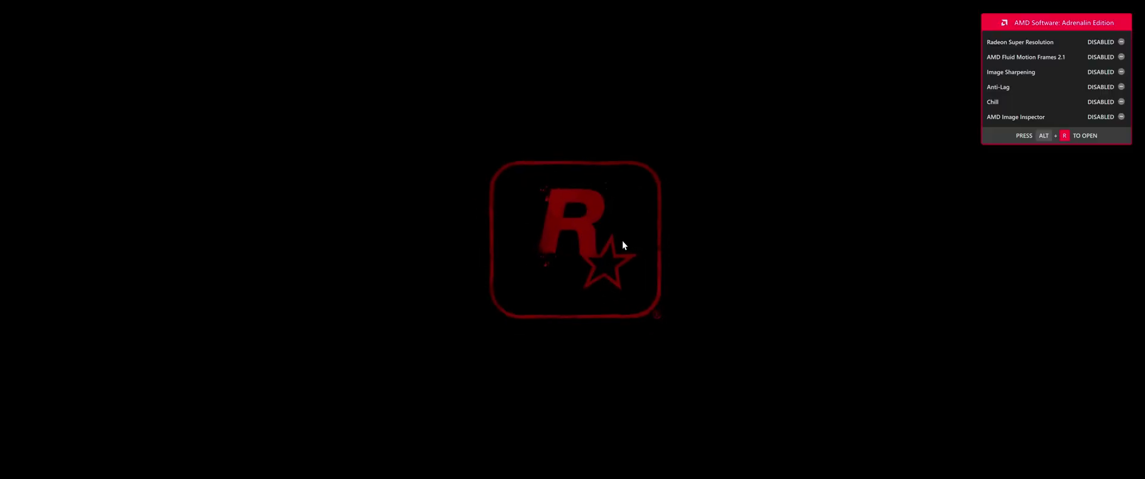
key(Insert)
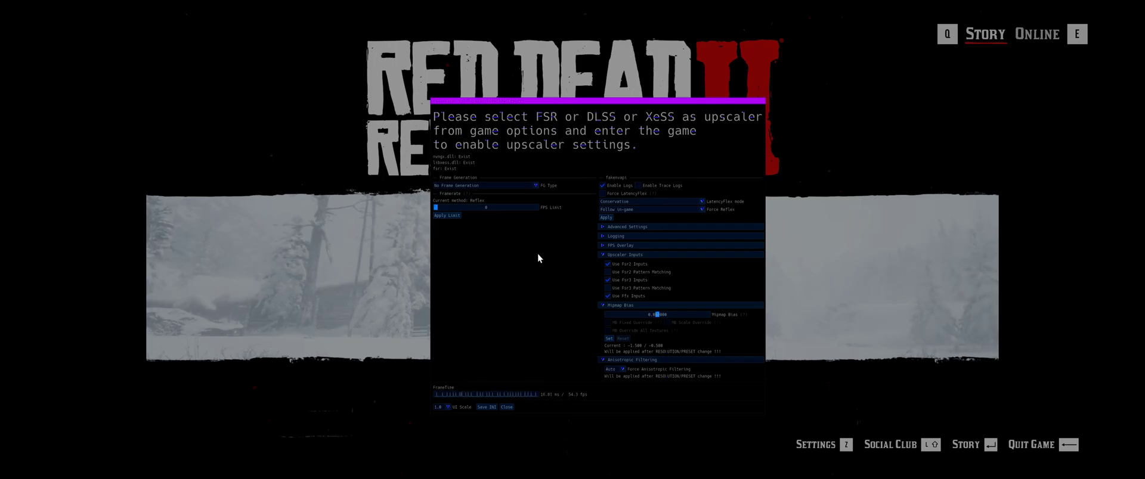
key(Insert)
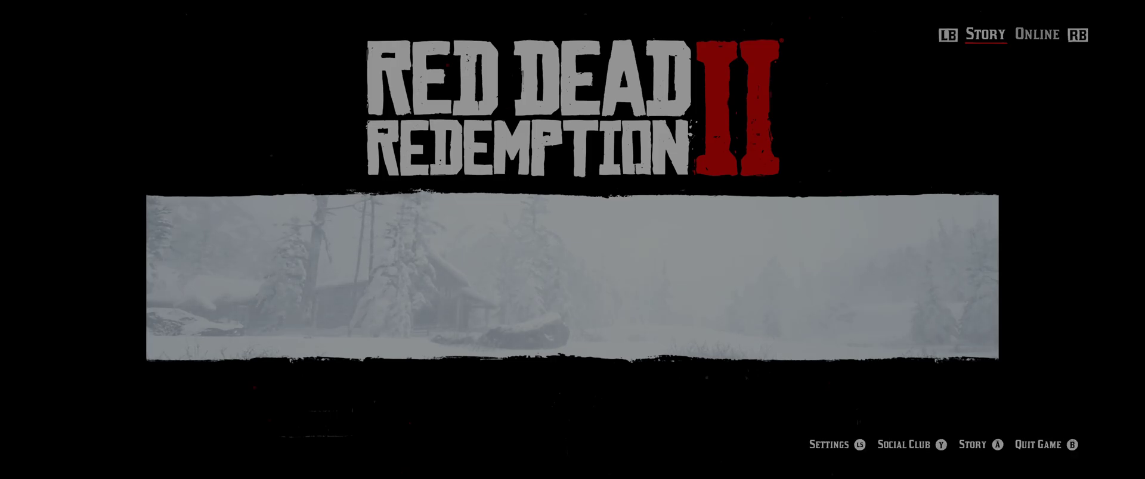
- Open the Audio category in the game's settings
key(Tab)
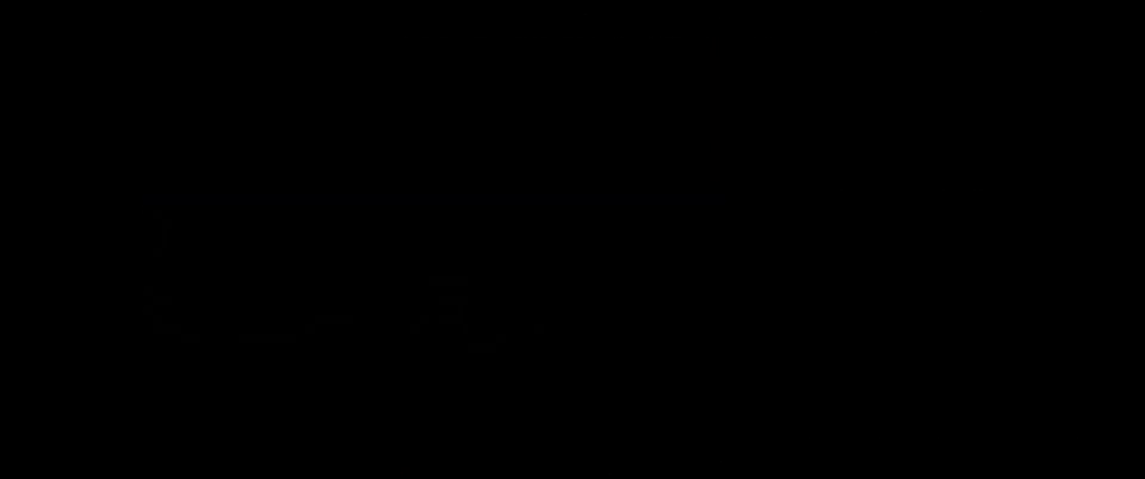
key(Down)
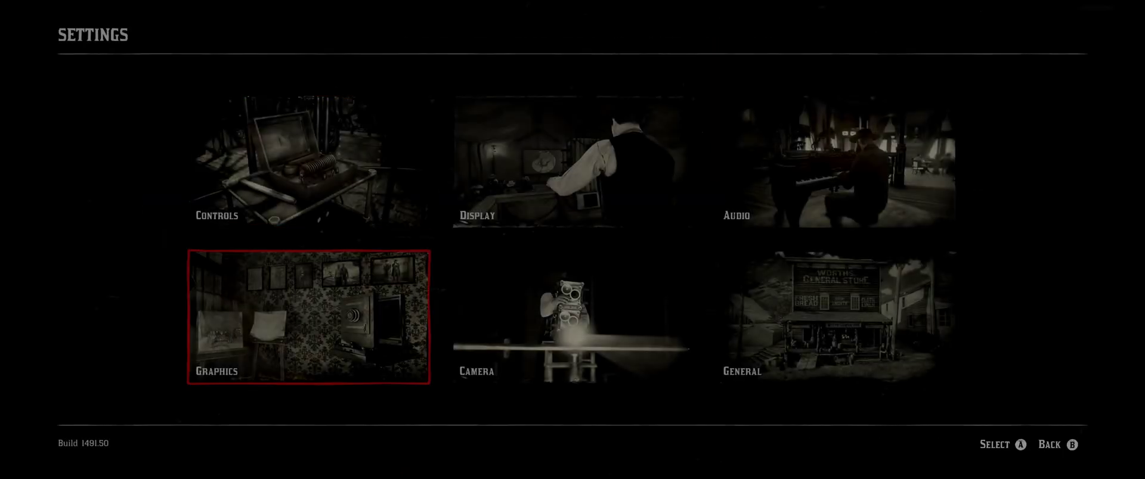
key(Right)
key(Up)
key(Right)
key(Return)
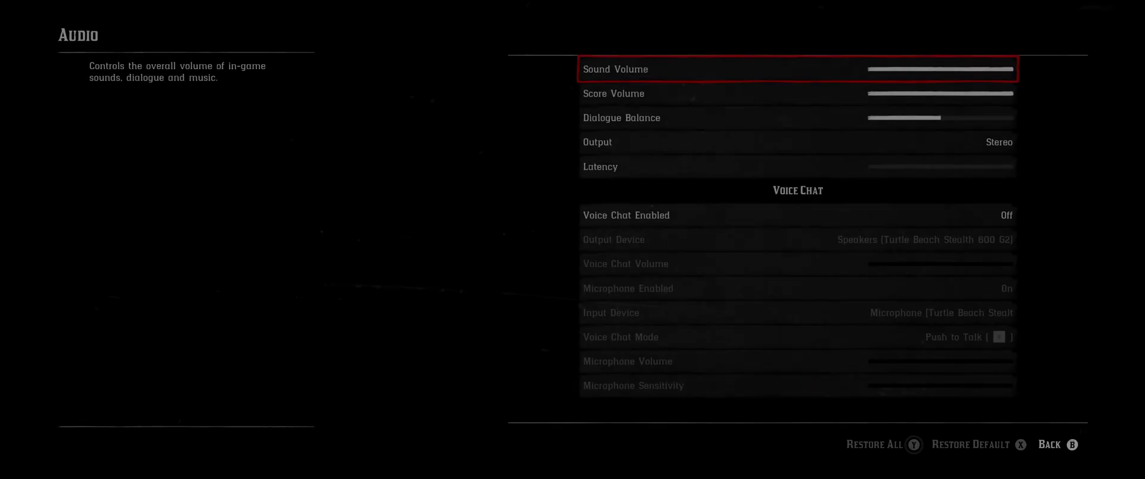
- Look over the audio options from Sound Volume down to Voice Chat Enabled and return to Sound Volume
key(Down)
key(Down)
key(Down)
key(Down)
key(Down)
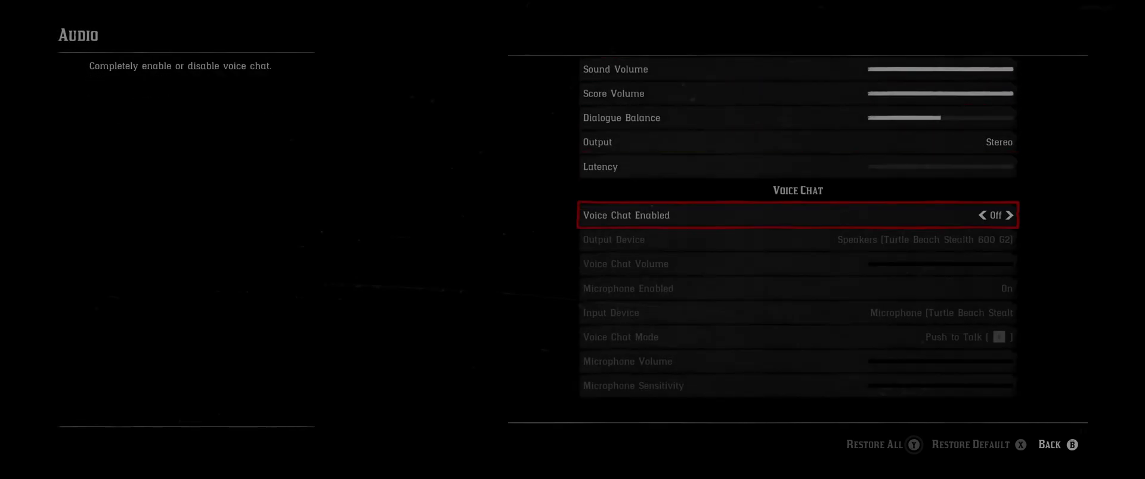
key(Up)
key(Up)
key(Up)
key(Up)
key(Up)
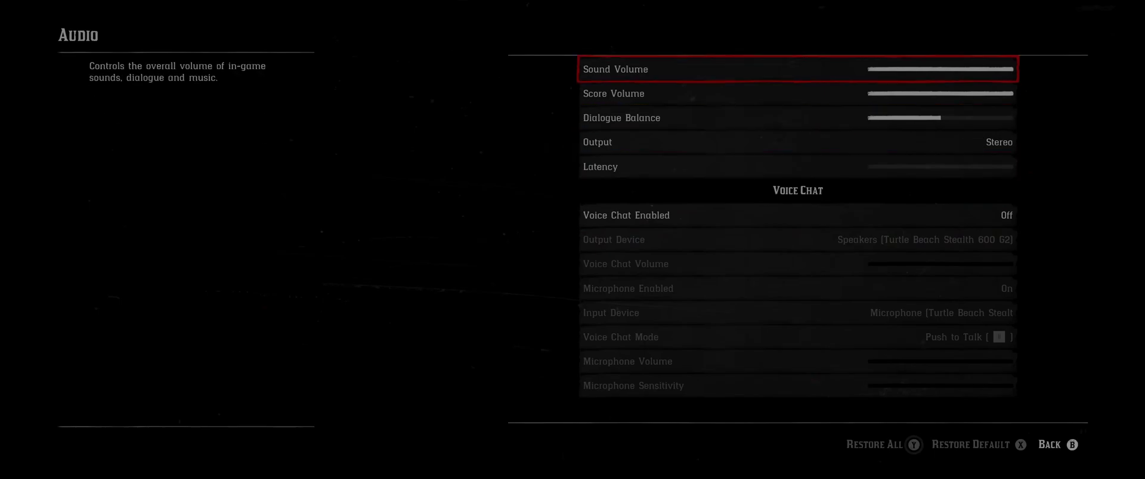
- Lower the game's Sound Volume to about 20 percent
key(Left)
key(Left)
key(Left)
key(Left)
key(Left)
key(Left)
key(Left)
key(Left)
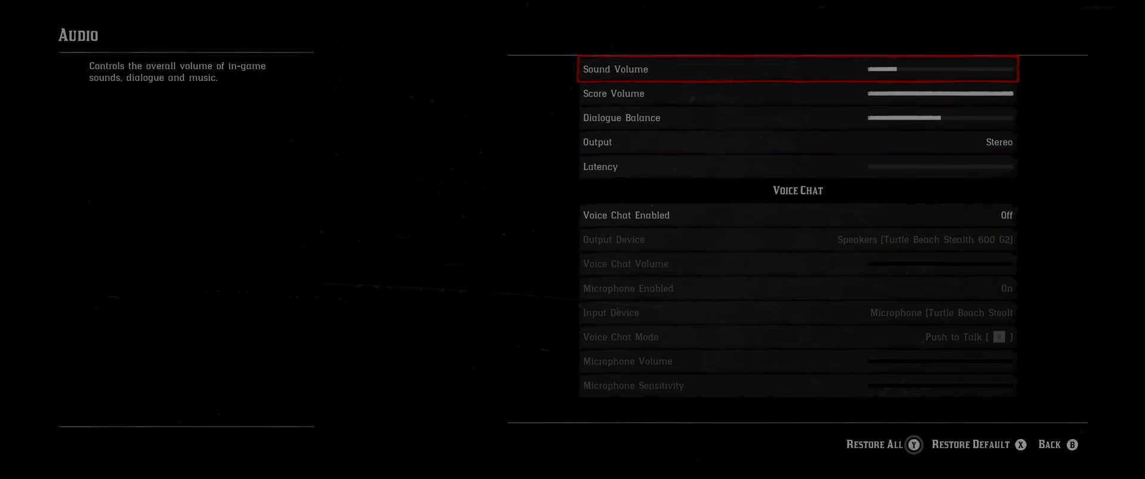
- Go through the rest of the audio list, including the voice chat and microphone options, and return to Sound Volume
key(Down)
key(Down)
key(Down)
key(Down)
key(Down)
key(Down)
key(Down)
key(Down)
key(Down)
key(Down)
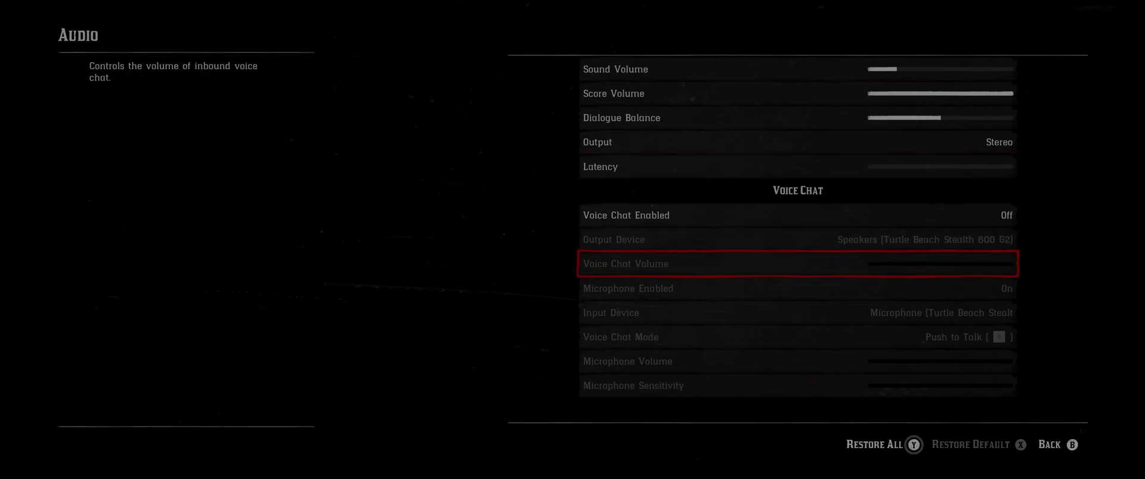
key(Down)
key(Down)
key(Down)
key(Down)
key(Down)
key(Up)
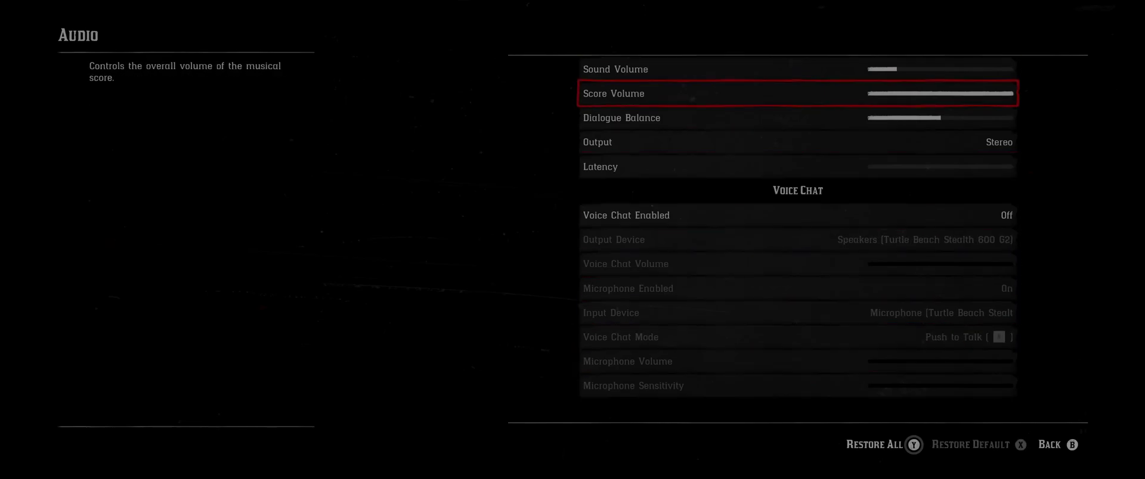
key(Up)
- Nudge the Sound Volume one notch down and back up, and leave the Audio settings for the settings categories
key(Left)
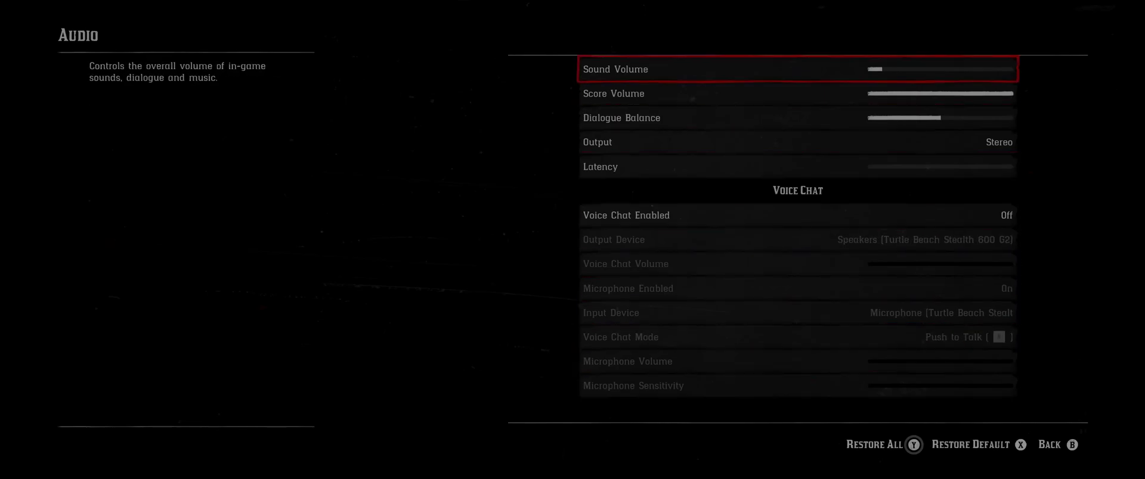
key(Right)
key(Escape)
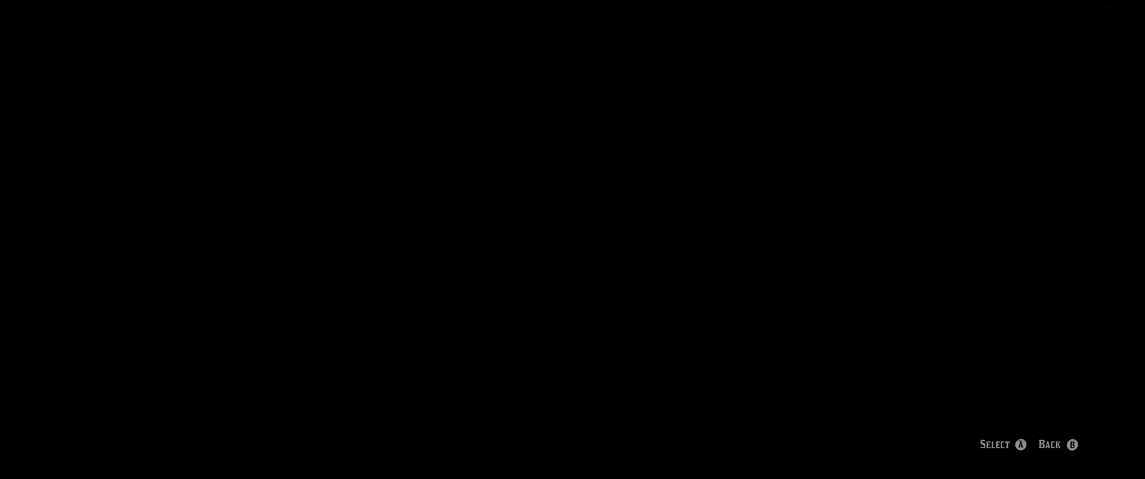
key(Down)
key(Left)
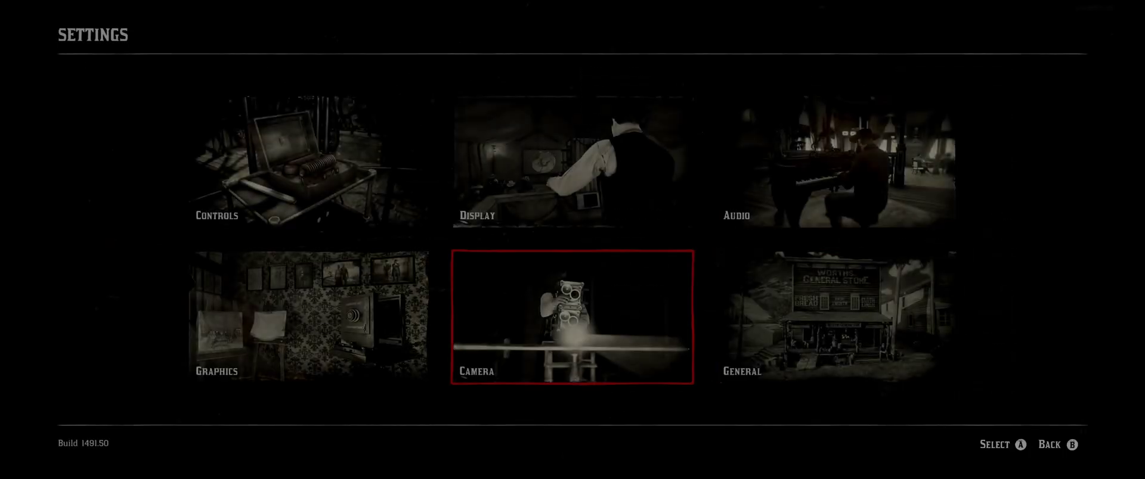